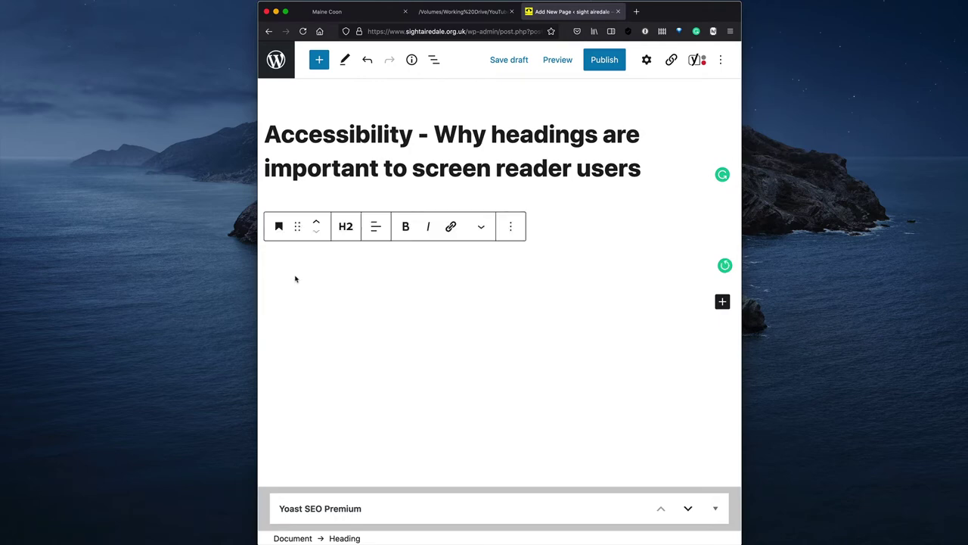
# Step: Set the empty heading block below the page title to level H2 and enter "Introduction" as its text
pyautogui.click(348, 233)
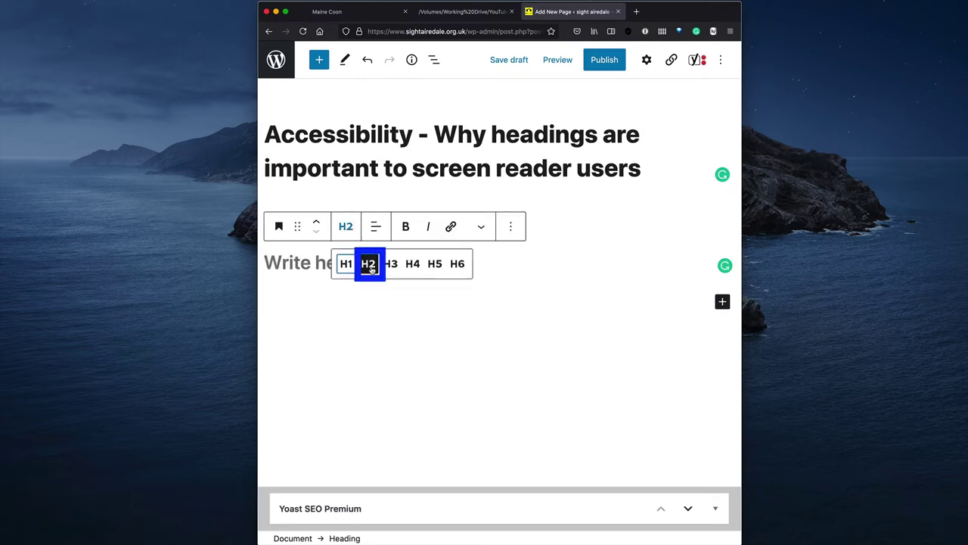
pyautogui.click(300, 266)
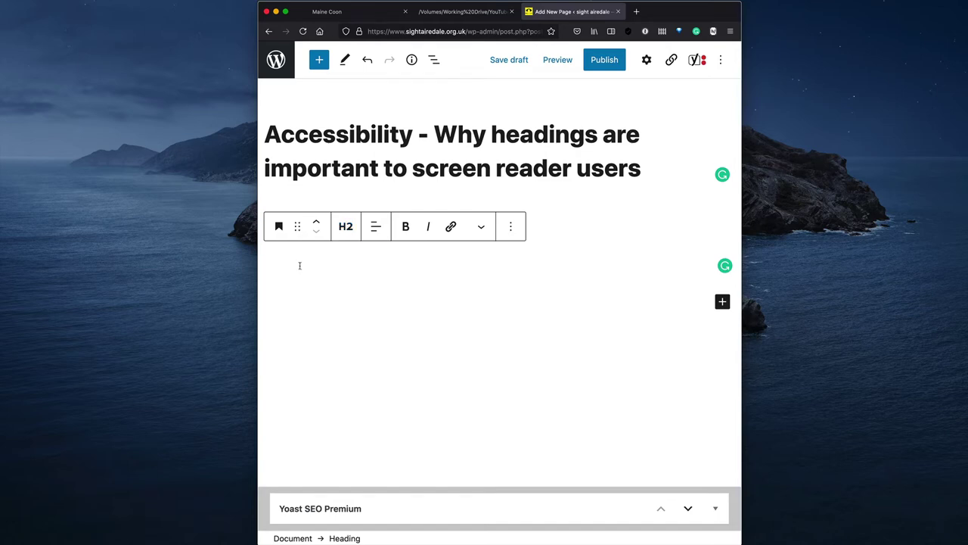
pyautogui.write('Introduction')
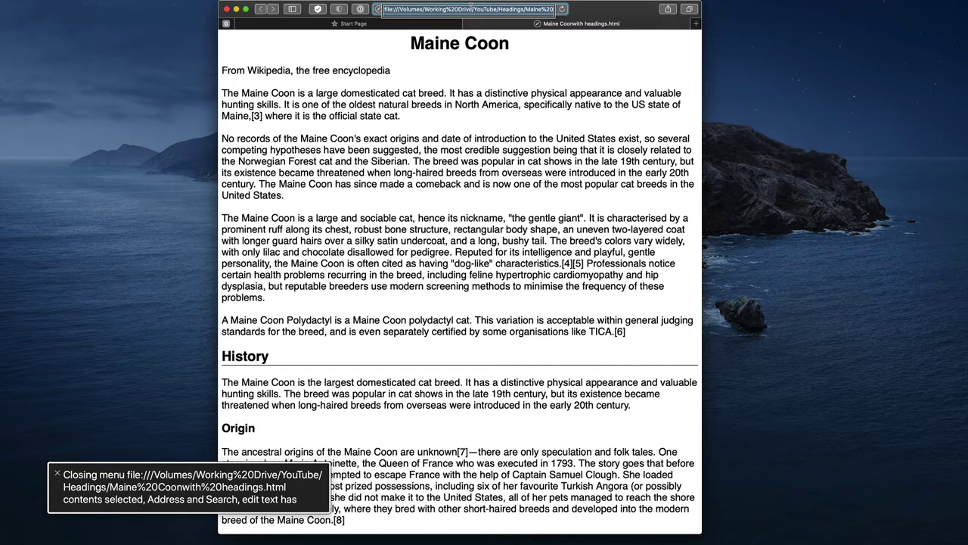
# Step: In Safari, find the web content of Maine Coonwith headings.html with VoiceOver's Item Chooser and enter the web area
pyautogui.hotkey('ctrl', 'alt', 'i')
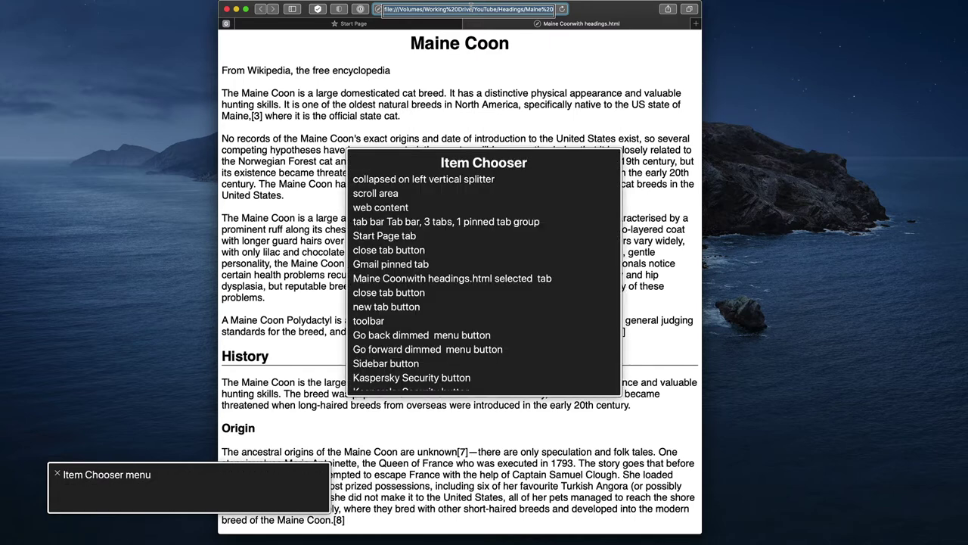
pyautogui.write('we')
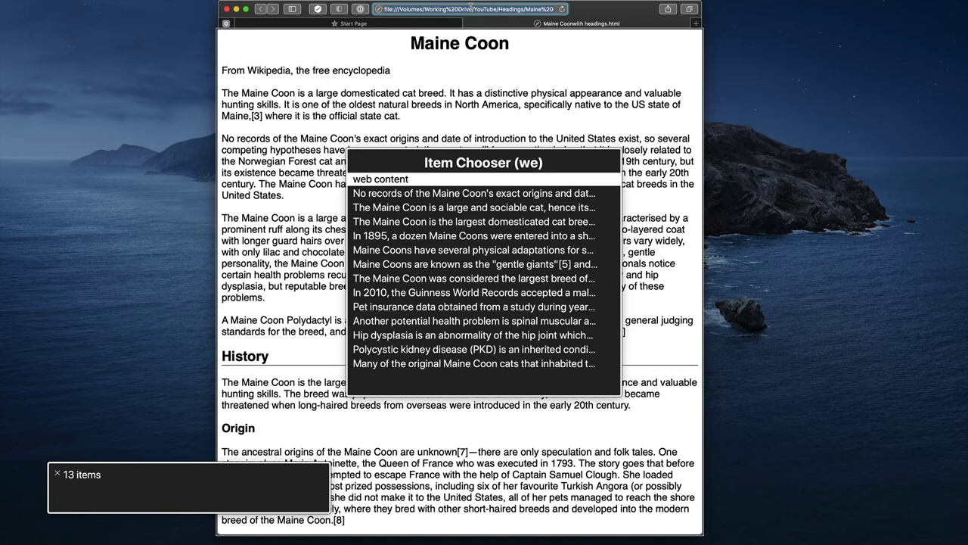
pyautogui.press('Return')
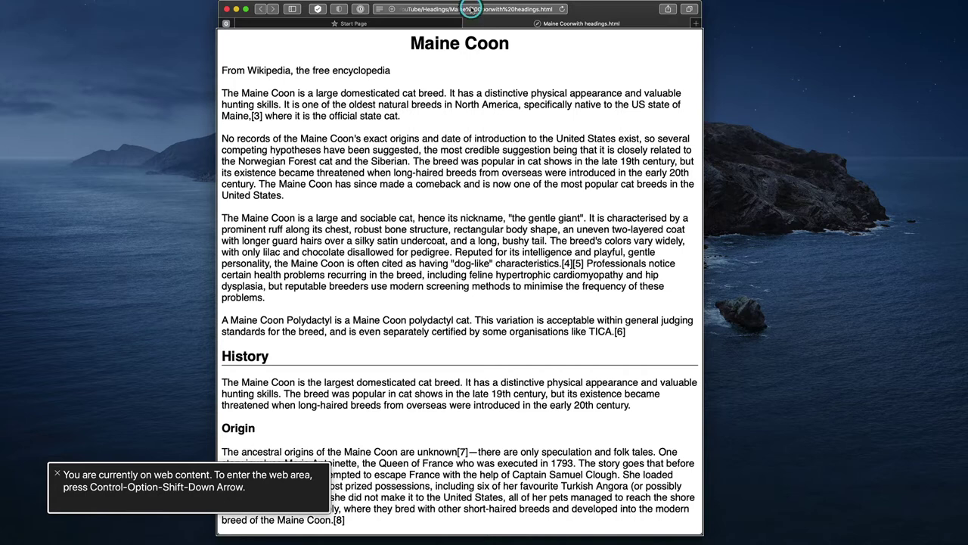
pyautogui.hotkey('ctrl', 'alt', 'shift', 'Down')
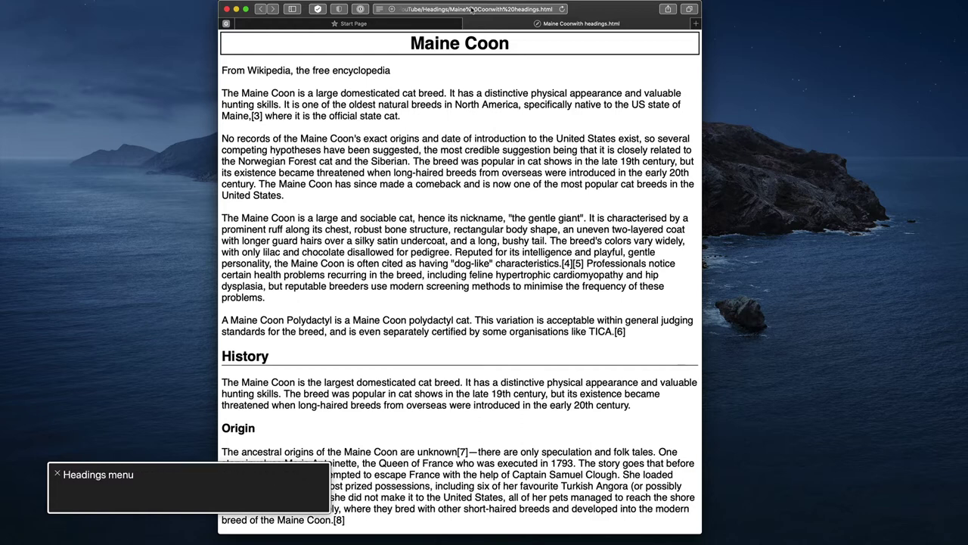
# Step: Bring up the VoiceOver list of all page headings and browse between Maine Coon and History
pyautogui.hotkey('ctrl', 'alt', 'u')
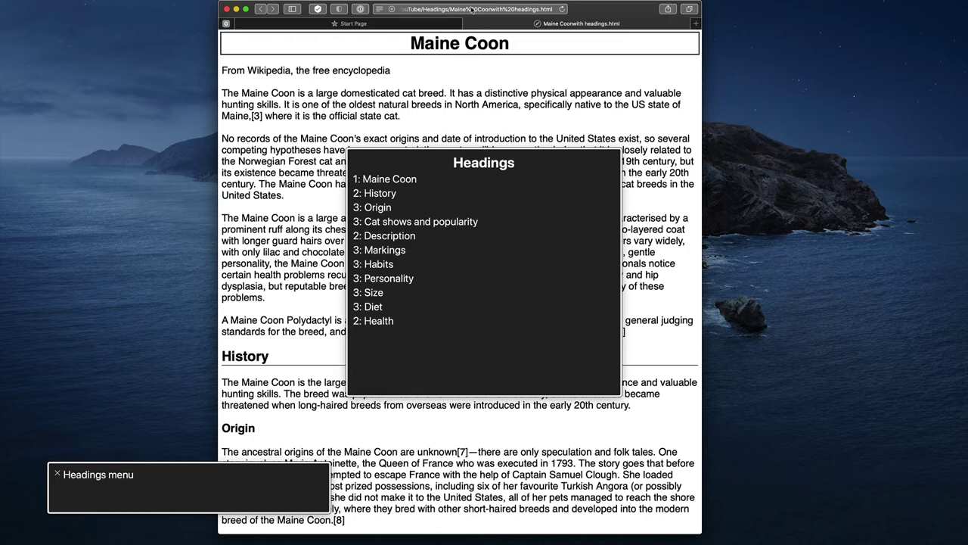
pyautogui.press('Down')
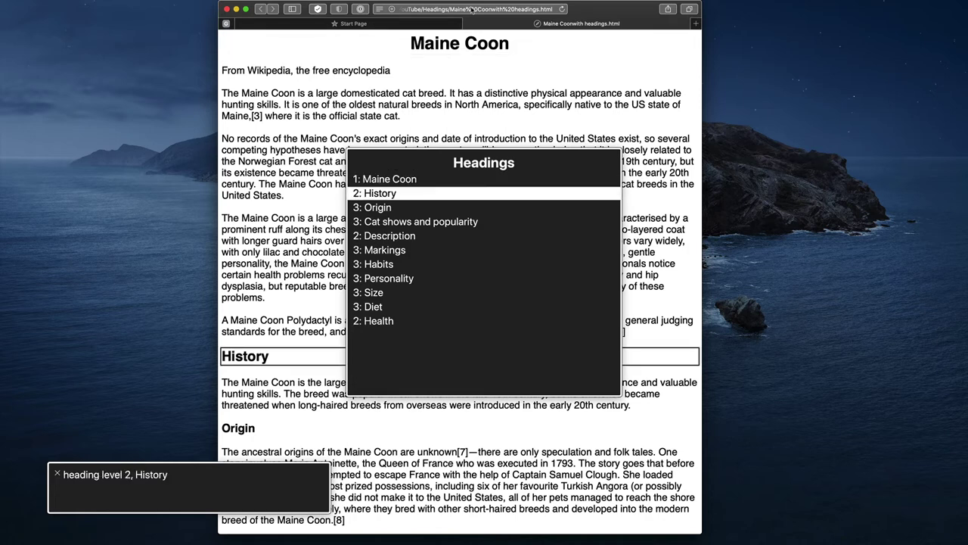
pyautogui.press('Up')
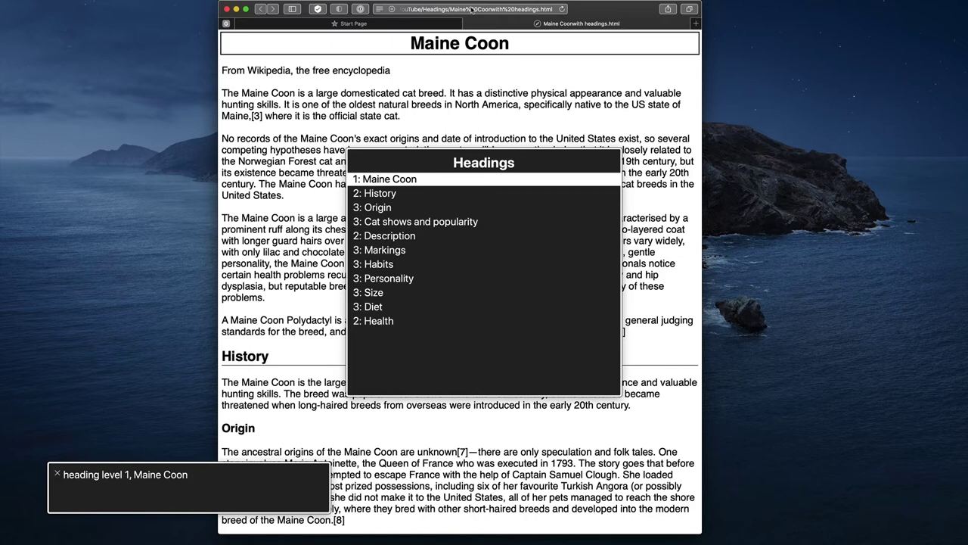
# Step: Narrow the headings list to level 2, jump to the Health heading and read its first paragraph
pyautogui.press('Right')
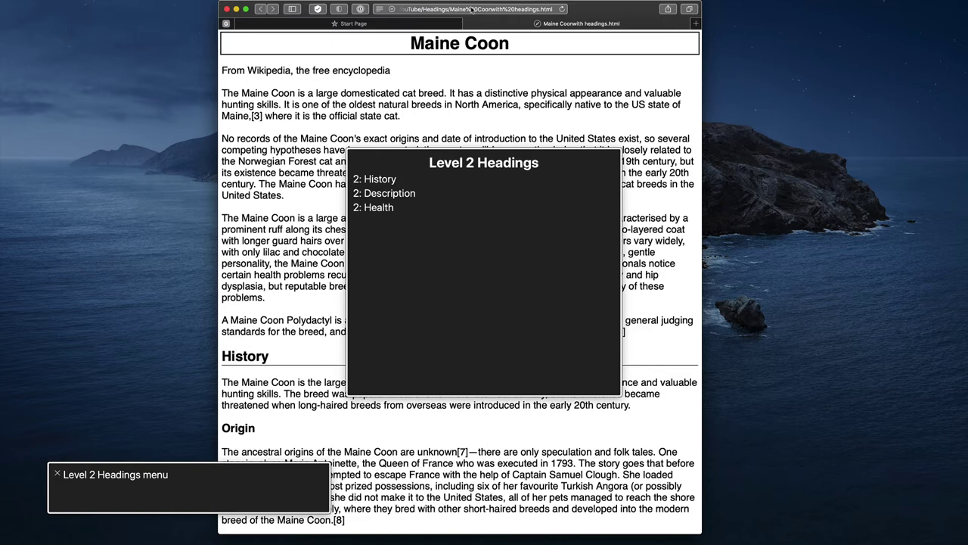
pyautogui.press('Down')
pyautogui.press('Down')
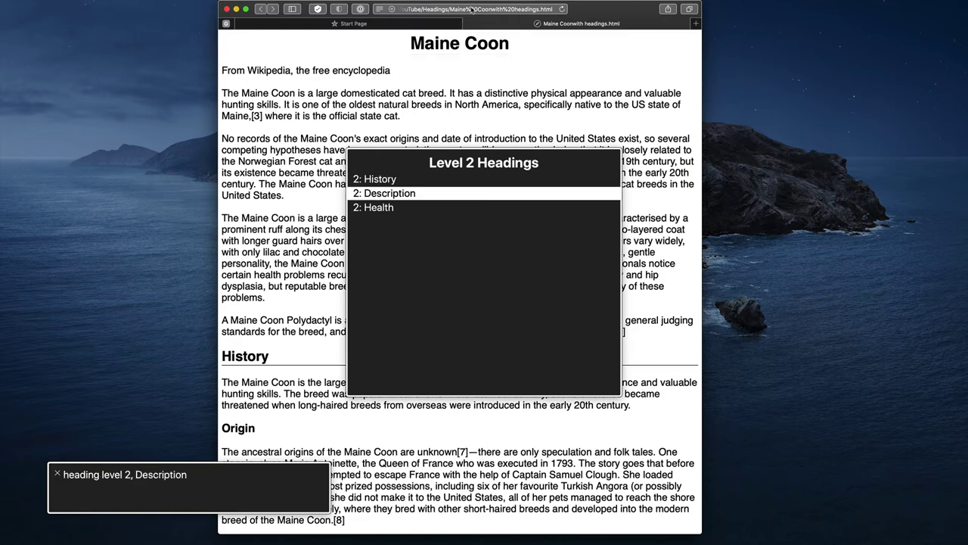
pyautogui.press('Down')
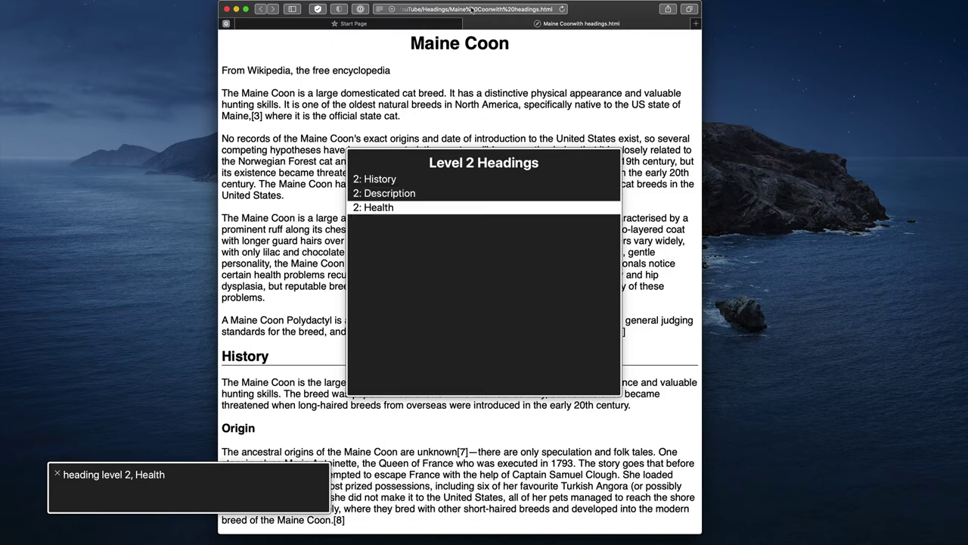
pyautogui.press('Return')
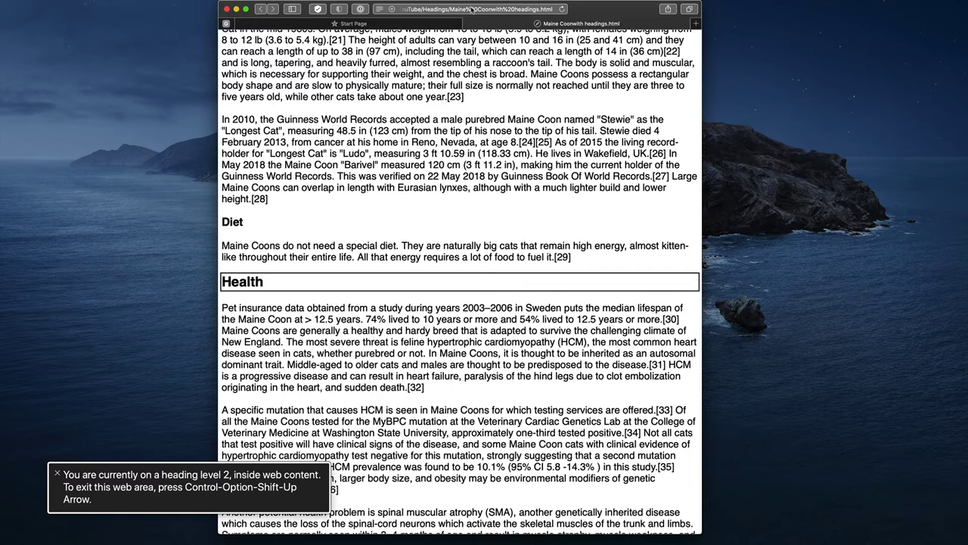
pyautogui.hotkey('ctrl', 'alt', 'Right')
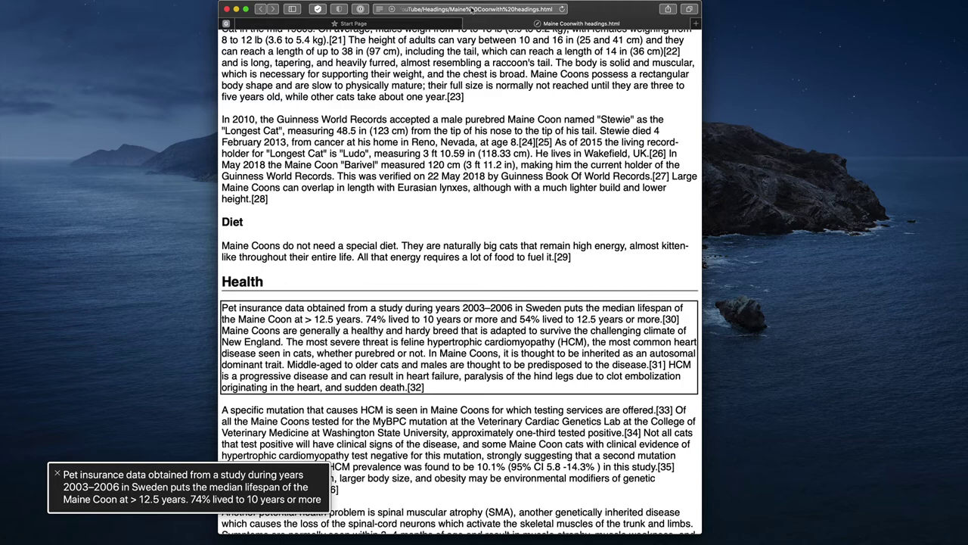
# Step: Return to the Maine Coon heading at the page start and step VoiceOver through the following headings, including History and Origin
pyautogui.hotkey('ctrl', 'alt', 'Home')
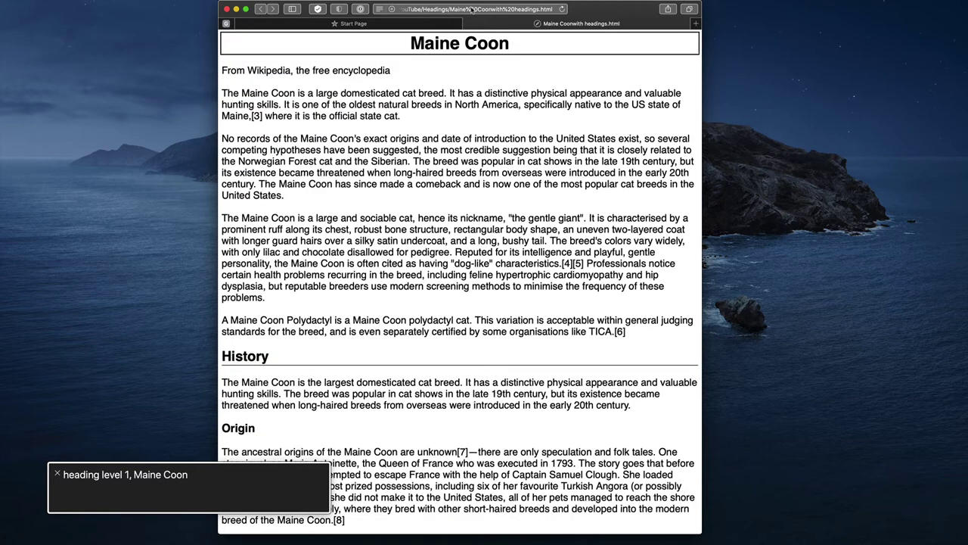
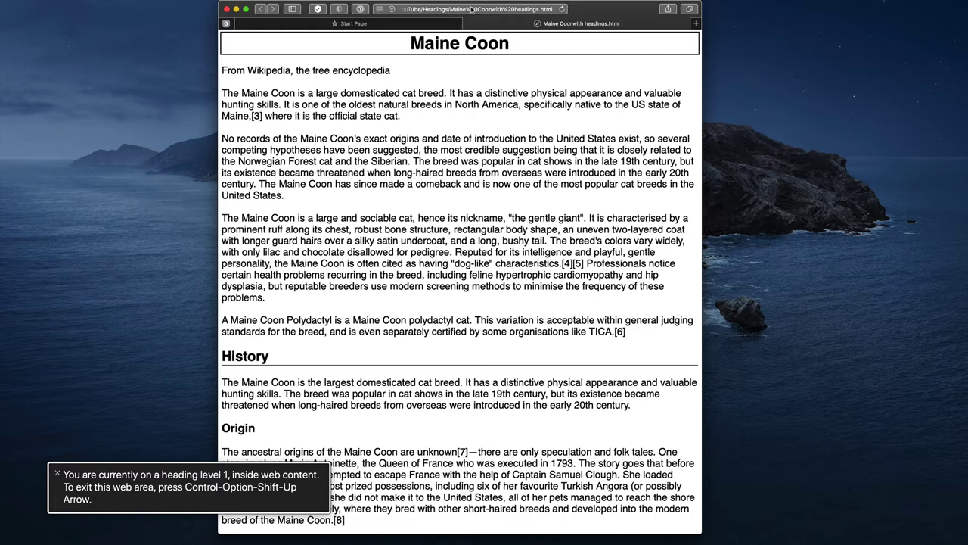
pyautogui.press('ctrl+alt+super+h')
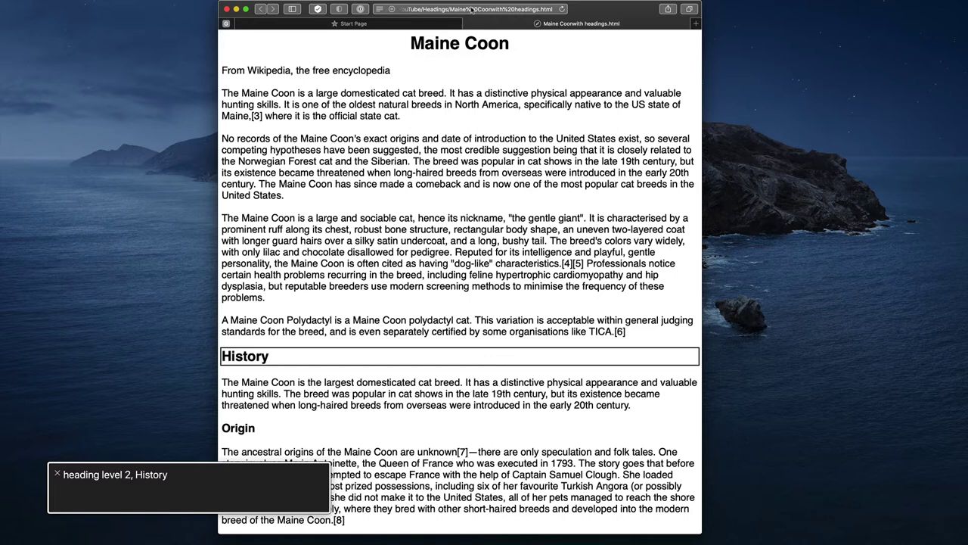
pyautogui.press('ctrl+alt+super+h')
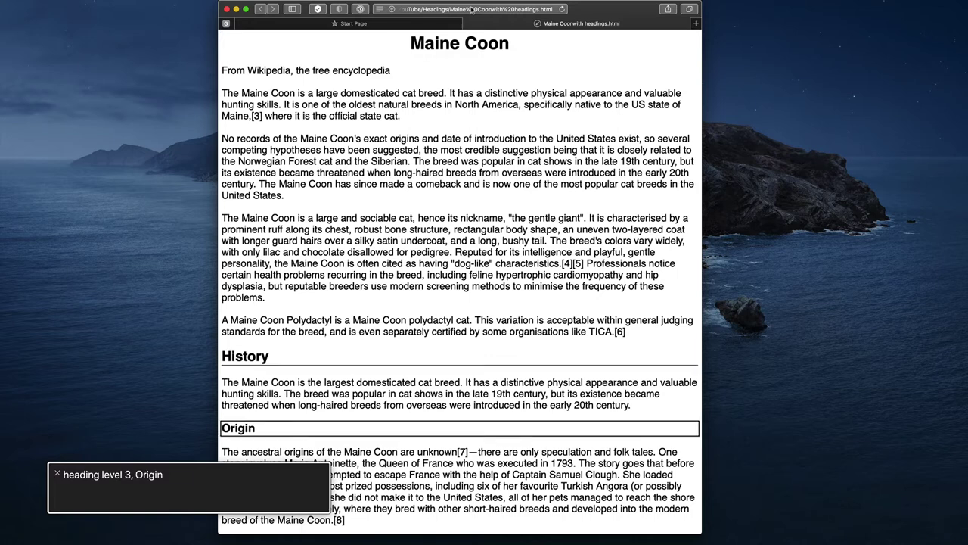
pyautogui.press('ctrl+alt+super+h')
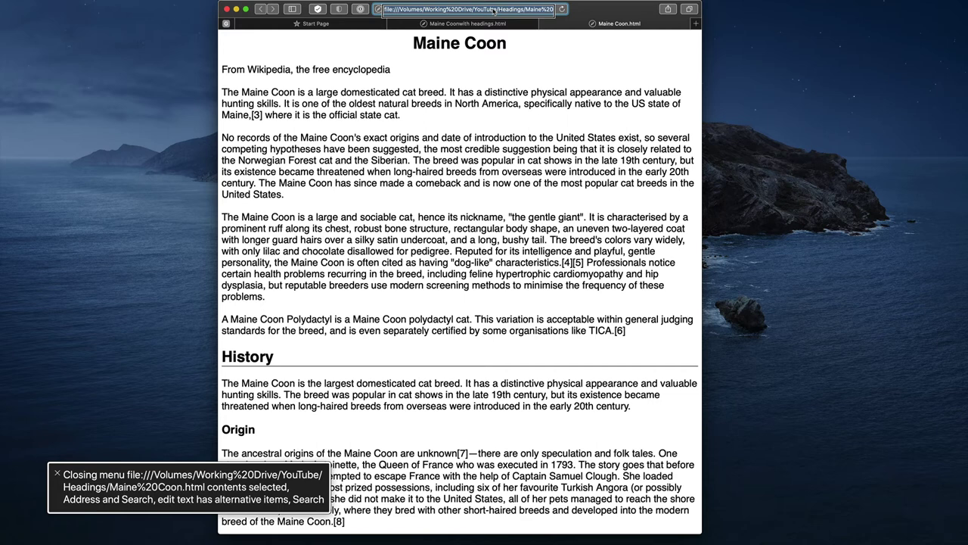
# Step: Find the web content of Maine Coon.html with VoiceOver's Item Chooser and enter the web area
pyautogui.hotkey('ctrl', 'alt', 'i')
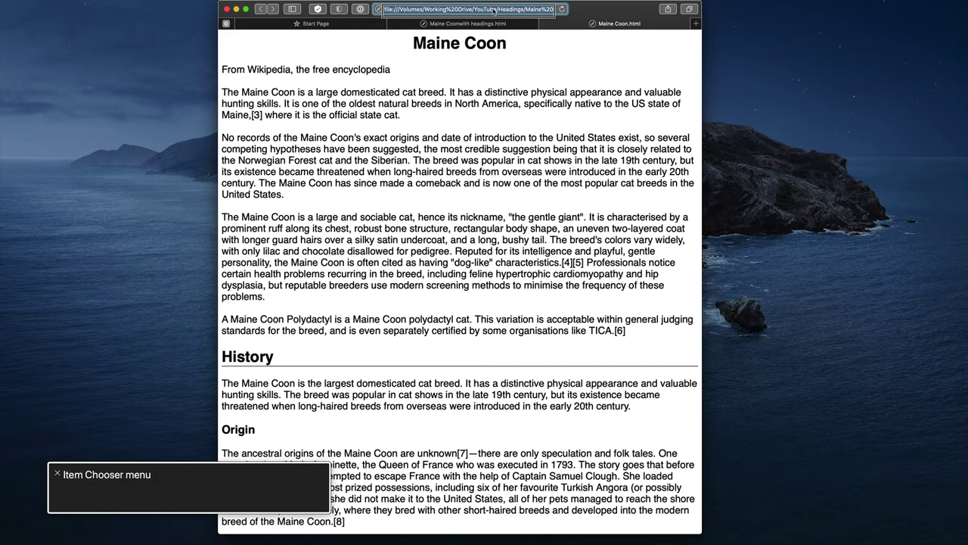
pyautogui.write('web')
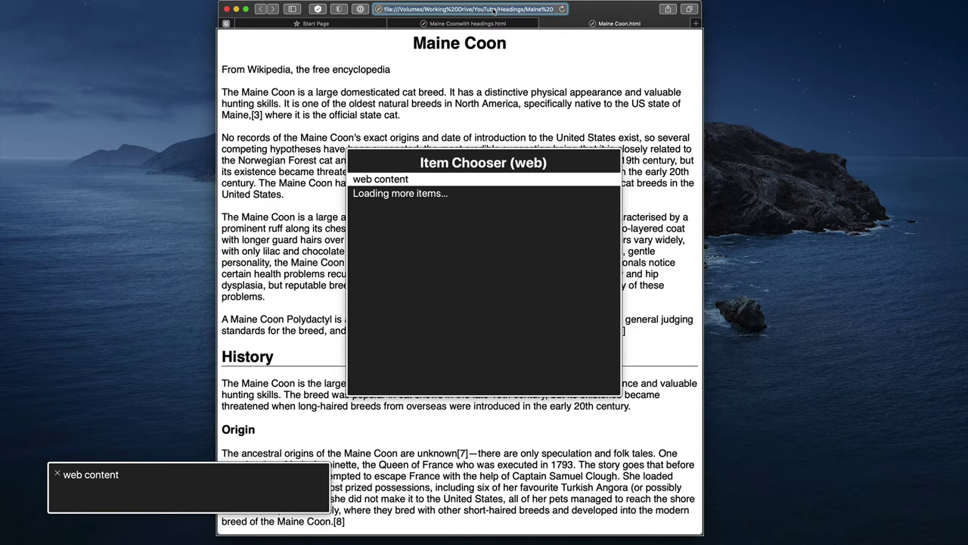
pyautogui.press('Return')
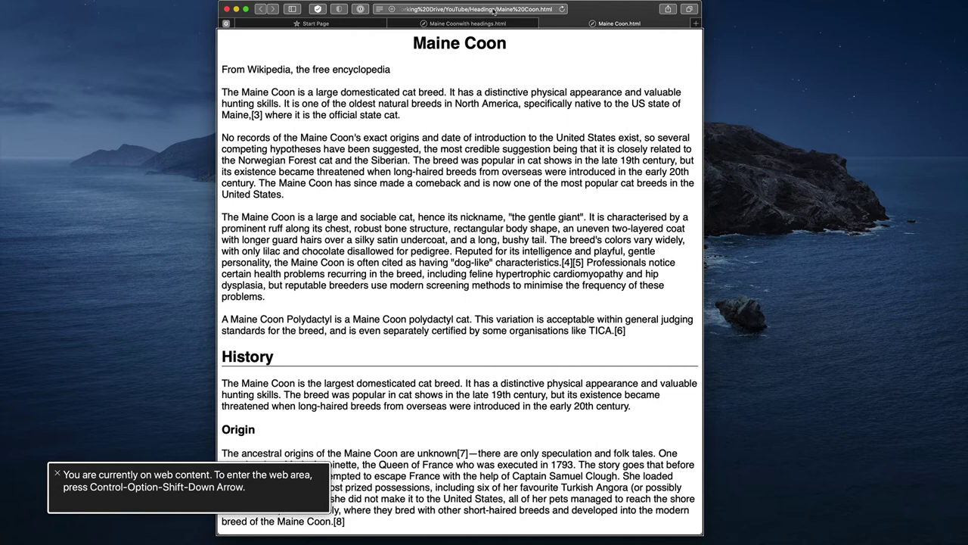
pyautogui.hotkey('ctrl', 'alt', 'shift', 'Down')
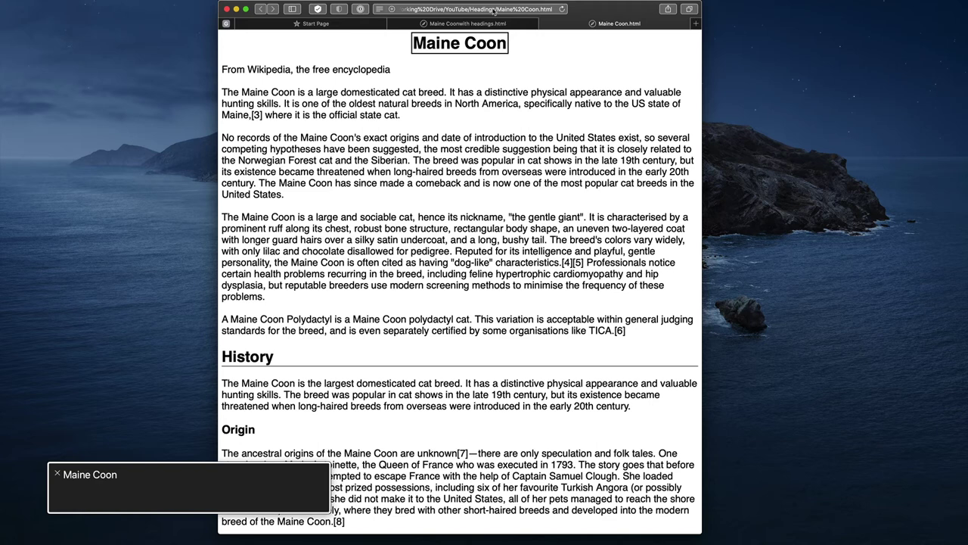
# Step: Check the VoiceOver rotor lists for headings on this page, close them and try to move to the next heading
pyautogui.hotkey('ctrl', 'alt', 'u')
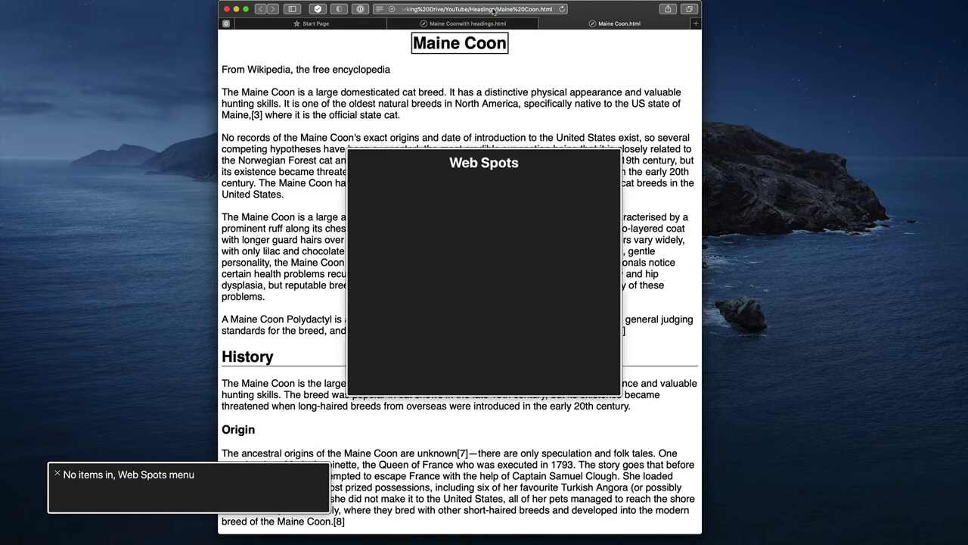
pyautogui.press('Right')
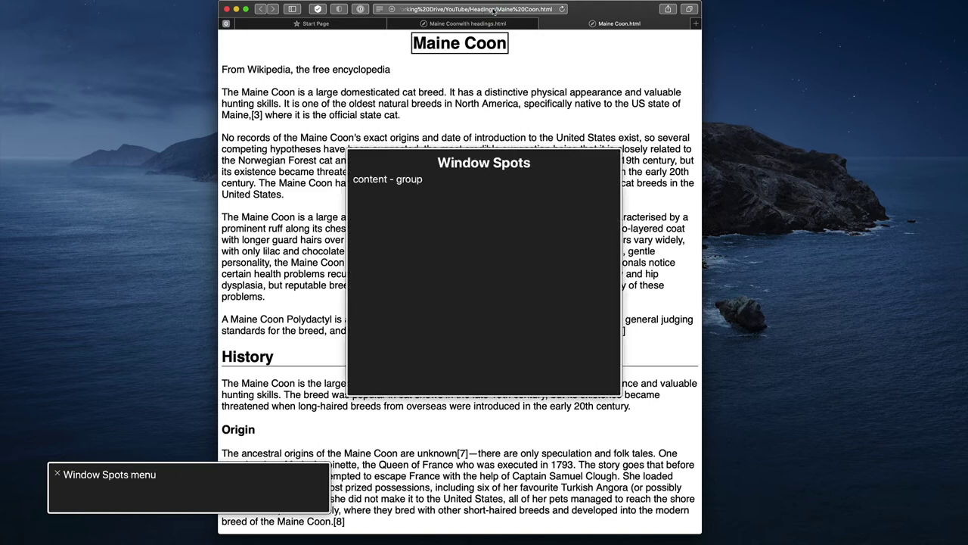
pyautogui.press('Left')
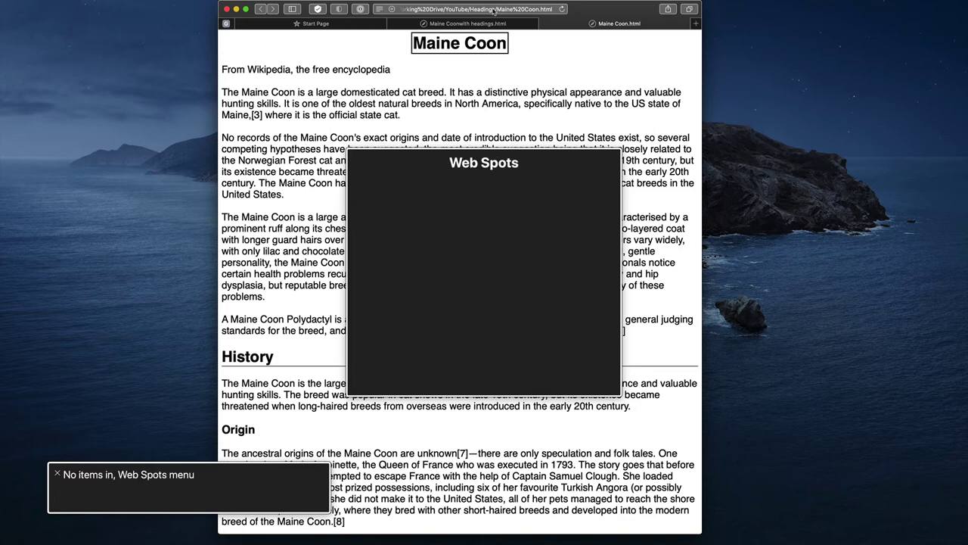
pyautogui.press('Escape')
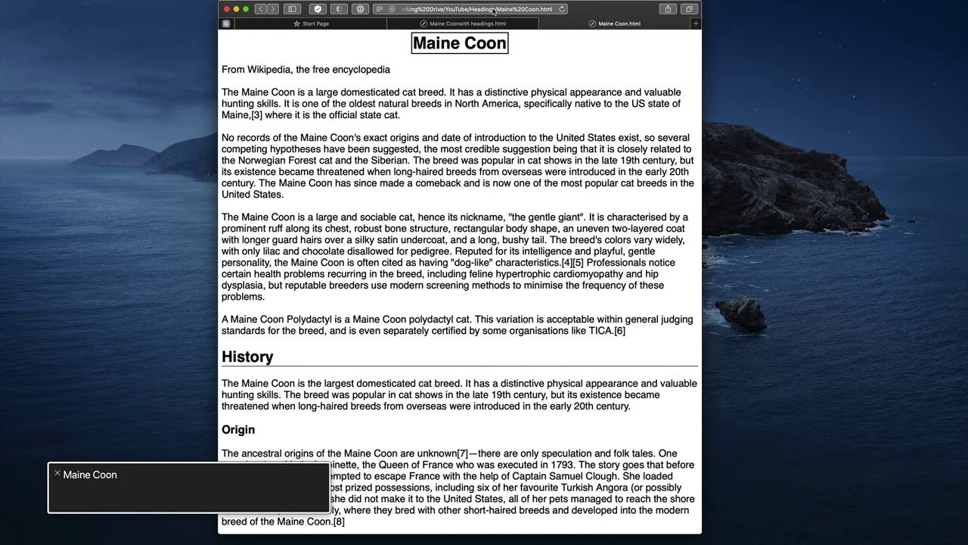
pyautogui.press('ctrl+alt+super+h')
# Step: Search the page with VoiceOver for "health" and advance through the matches to the Health section title
pyautogui.hotkey('ctrl', 'alt', 'f')
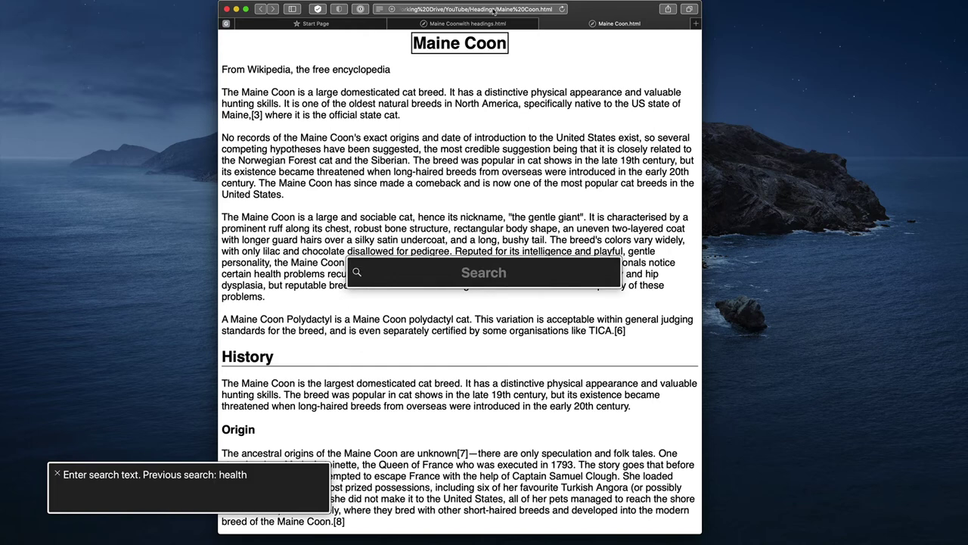
pyautogui.write('health')
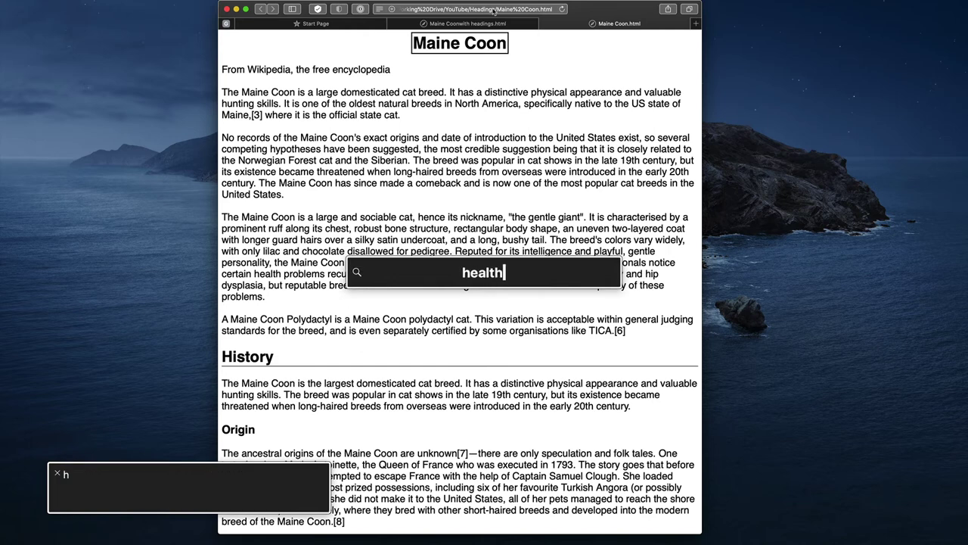
pyautogui.press('Return')
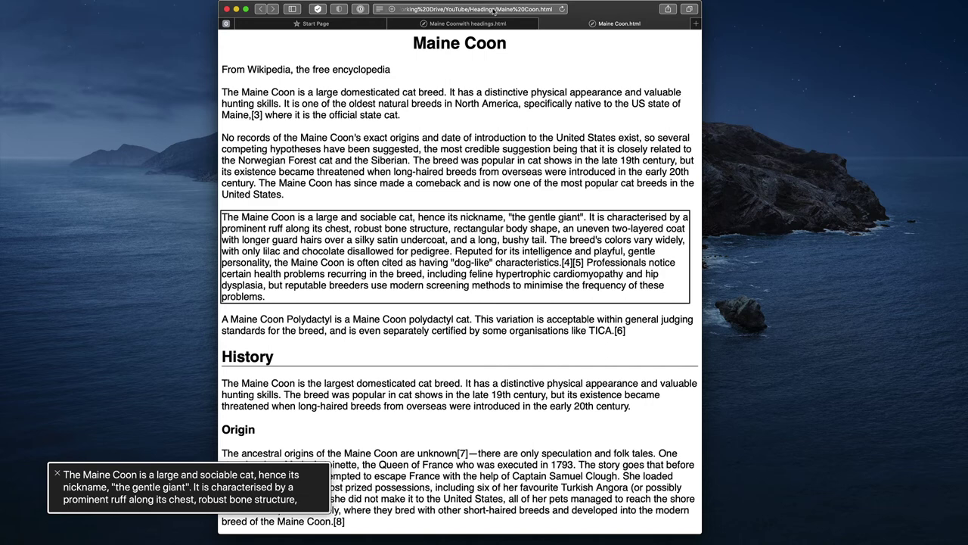
pyautogui.hotkey('ctrl', 'alt', 'Right')
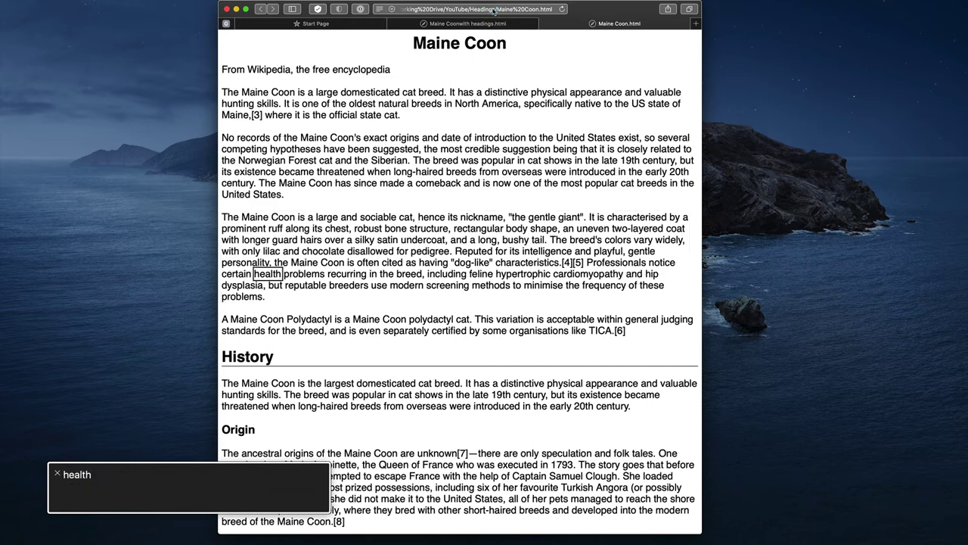
pyautogui.press('ctrl+alt+super+h')
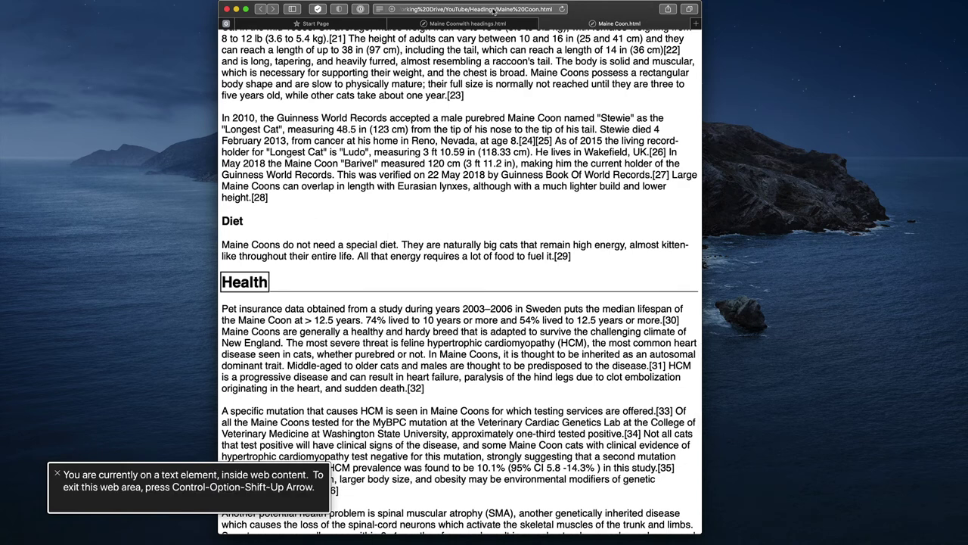